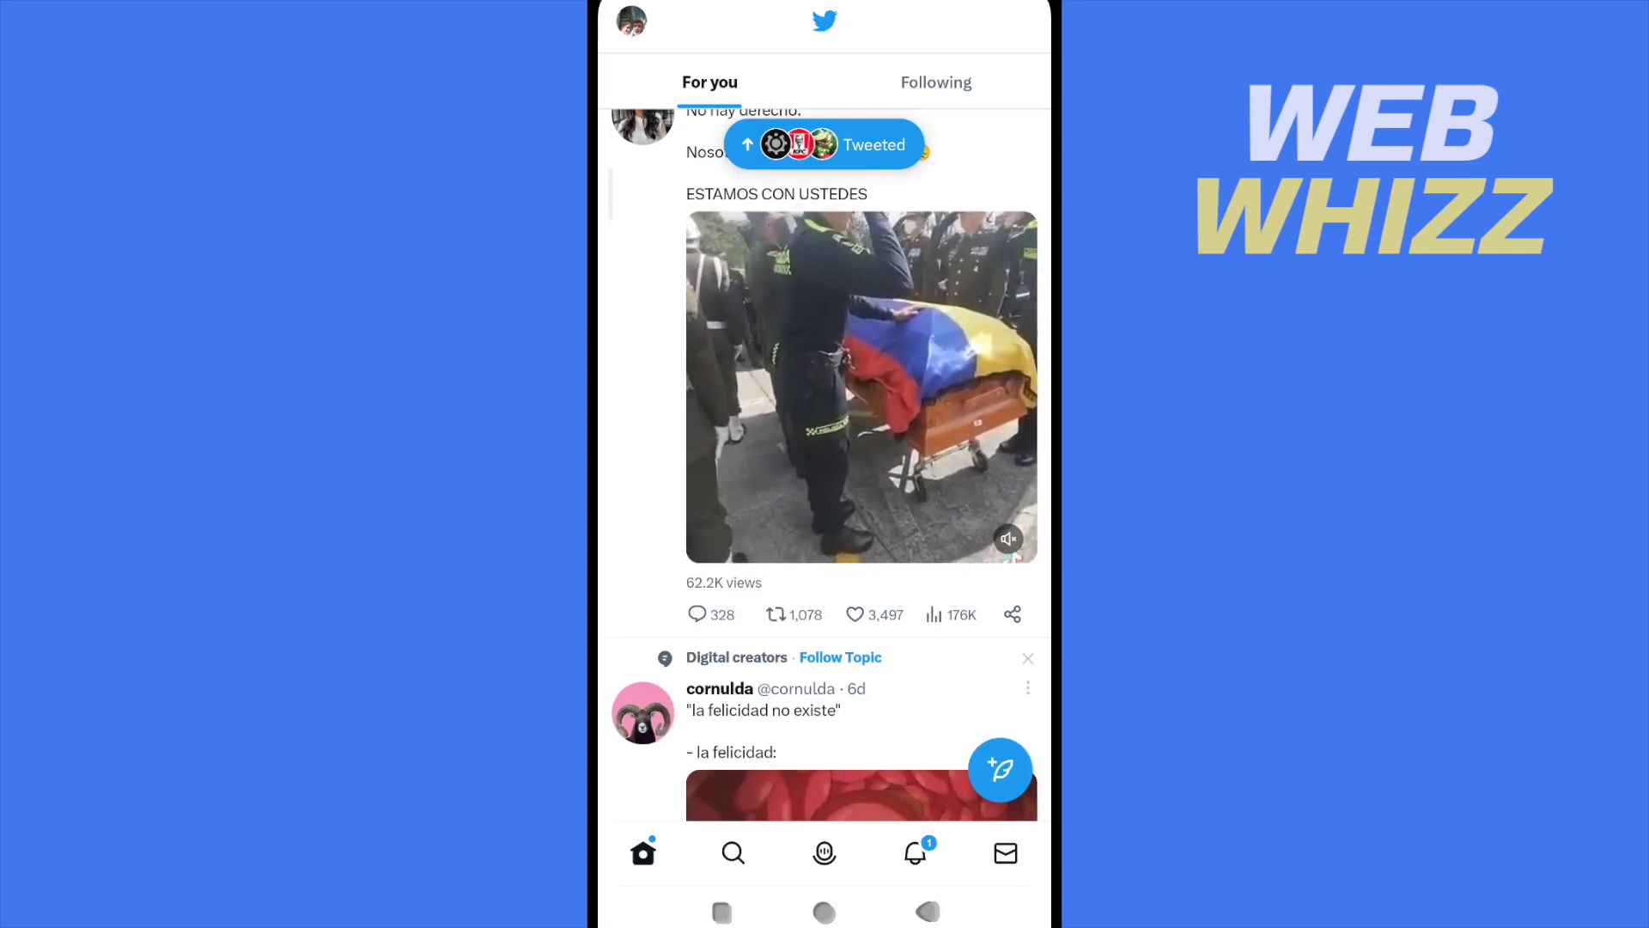
# Start a new tweet and select the word 'Hnsjndjdbjd' in the draft.
pyautogui.click(999, 768)
pyautogui.write('Hnsjndjdbjd')
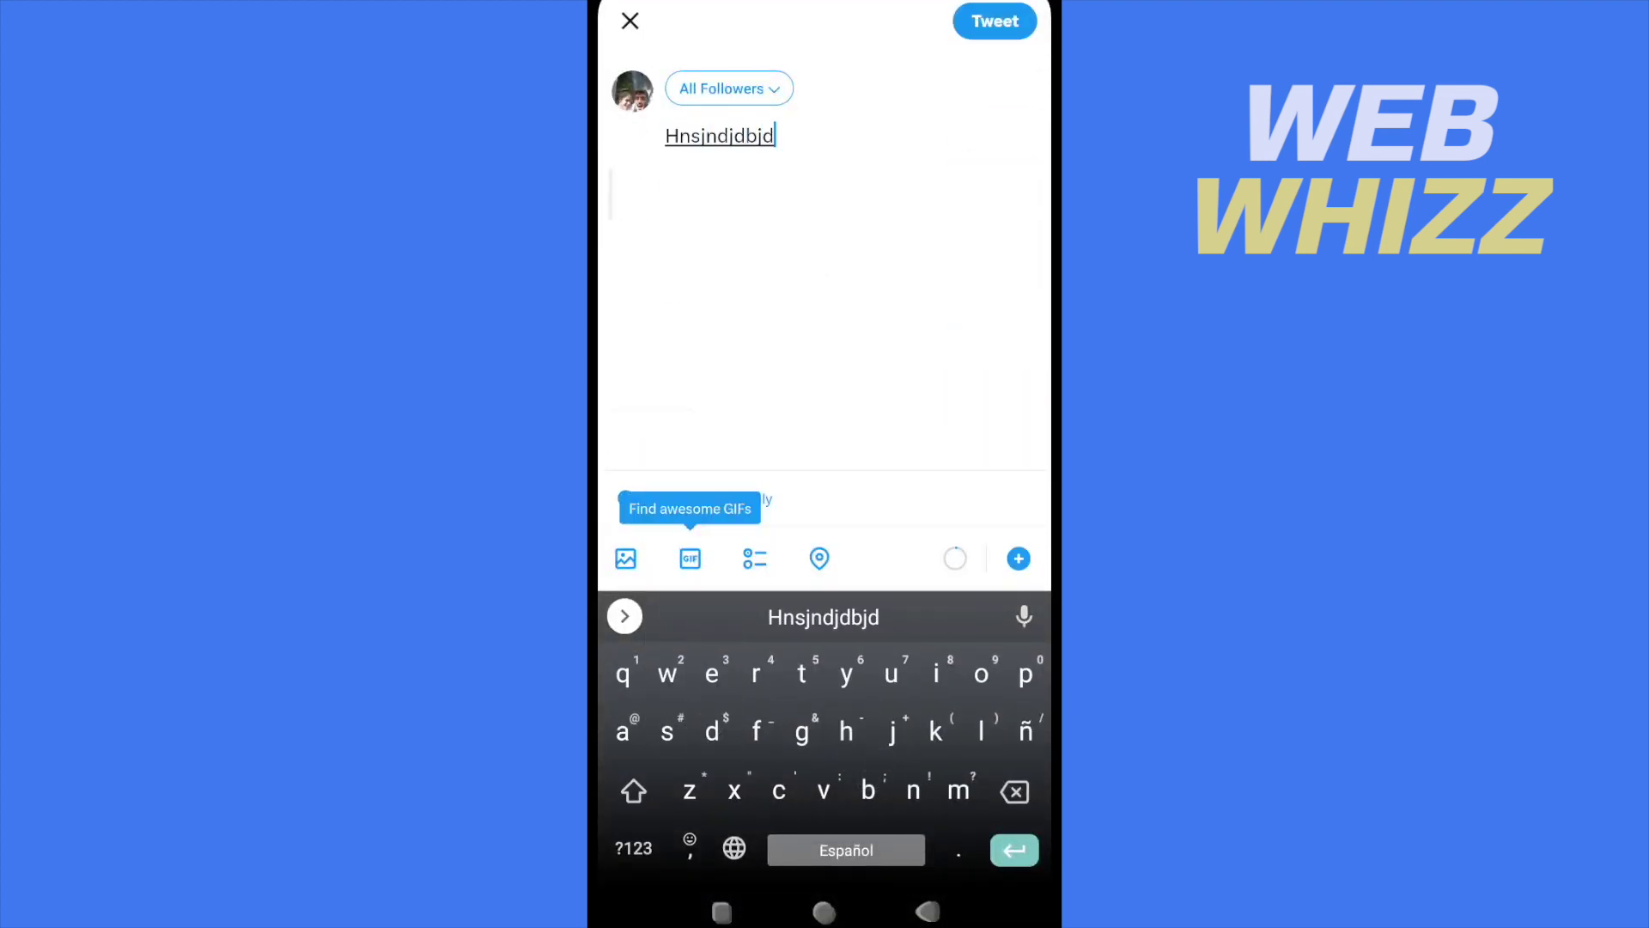
pyautogui.doubleClick(733, 137)
# Copy 'Hnsjndjdbjd' and paste it into YayText's Your Text field.
pyautogui.click(776, 136)
pyautogui.click(824, 912)
pyautogui.click(997, 847)
pyautogui.click(820, 669)
pyautogui.click(809, 614)
pyautogui.click(713, 693)
pyautogui.click(624, 615)
pyautogui.scroll(-2, 648, 461)
pyautogui.click(926, 911)
pyautogui.scroll(-2, 655, 743)
pyautogui.scroll(-2, 656, 722)
pyautogui.scroll(-2, 632, 524)
pyautogui.scroll(-3, 680, 745)
pyautogui.scroll(-3, 662, 552)
pyautogui.scroll(-3, 662, 553)
pyautogui.scroll(-3, 682, 596)
pyautogui.scroll(-2, 640, 521)
pyautogui.scroll(-3, 639, 522)
pyautogui.scroll(-3, 700, 748)
# Copy the Bold (serif) version and start a new line in the Twitter draft.
pyautogui.click(998, 462)
pyautogui.click(719, 913)
pyautogui.click(936, 464)
pyautogui.press('Return')
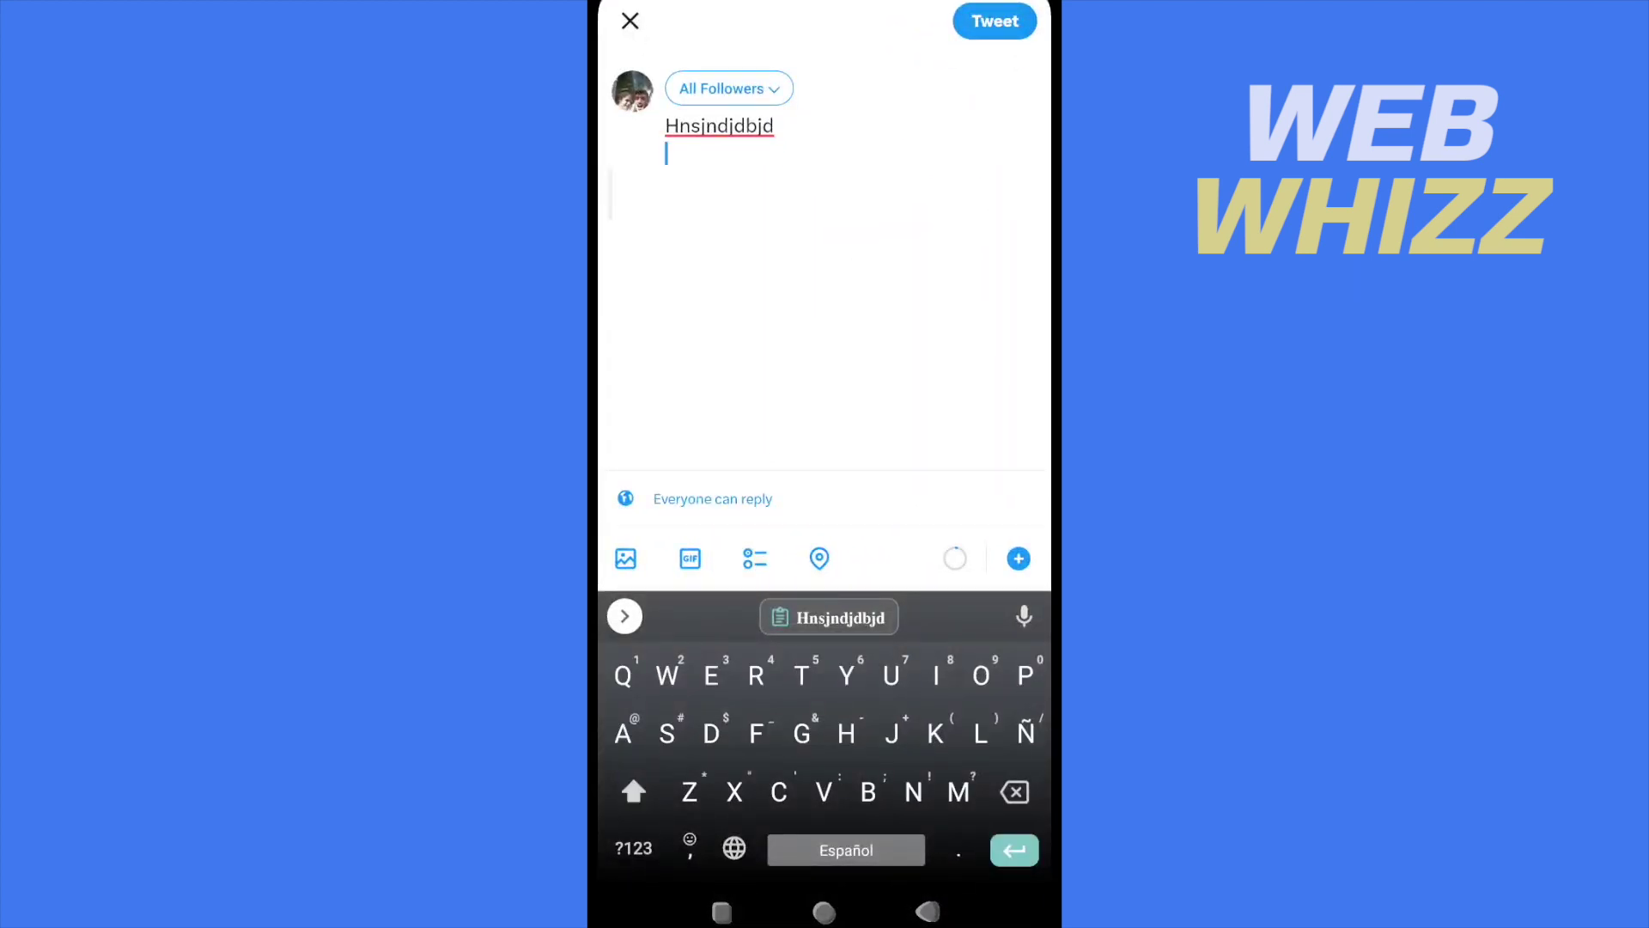
# Paste the bold 'Hnsjndjdbjd' onto the tweet's second line, then return to YayText's styles.
pyautogui.click(828, 617)
pyautogui.click(719, 912)
pyautogui.click(935, 478)
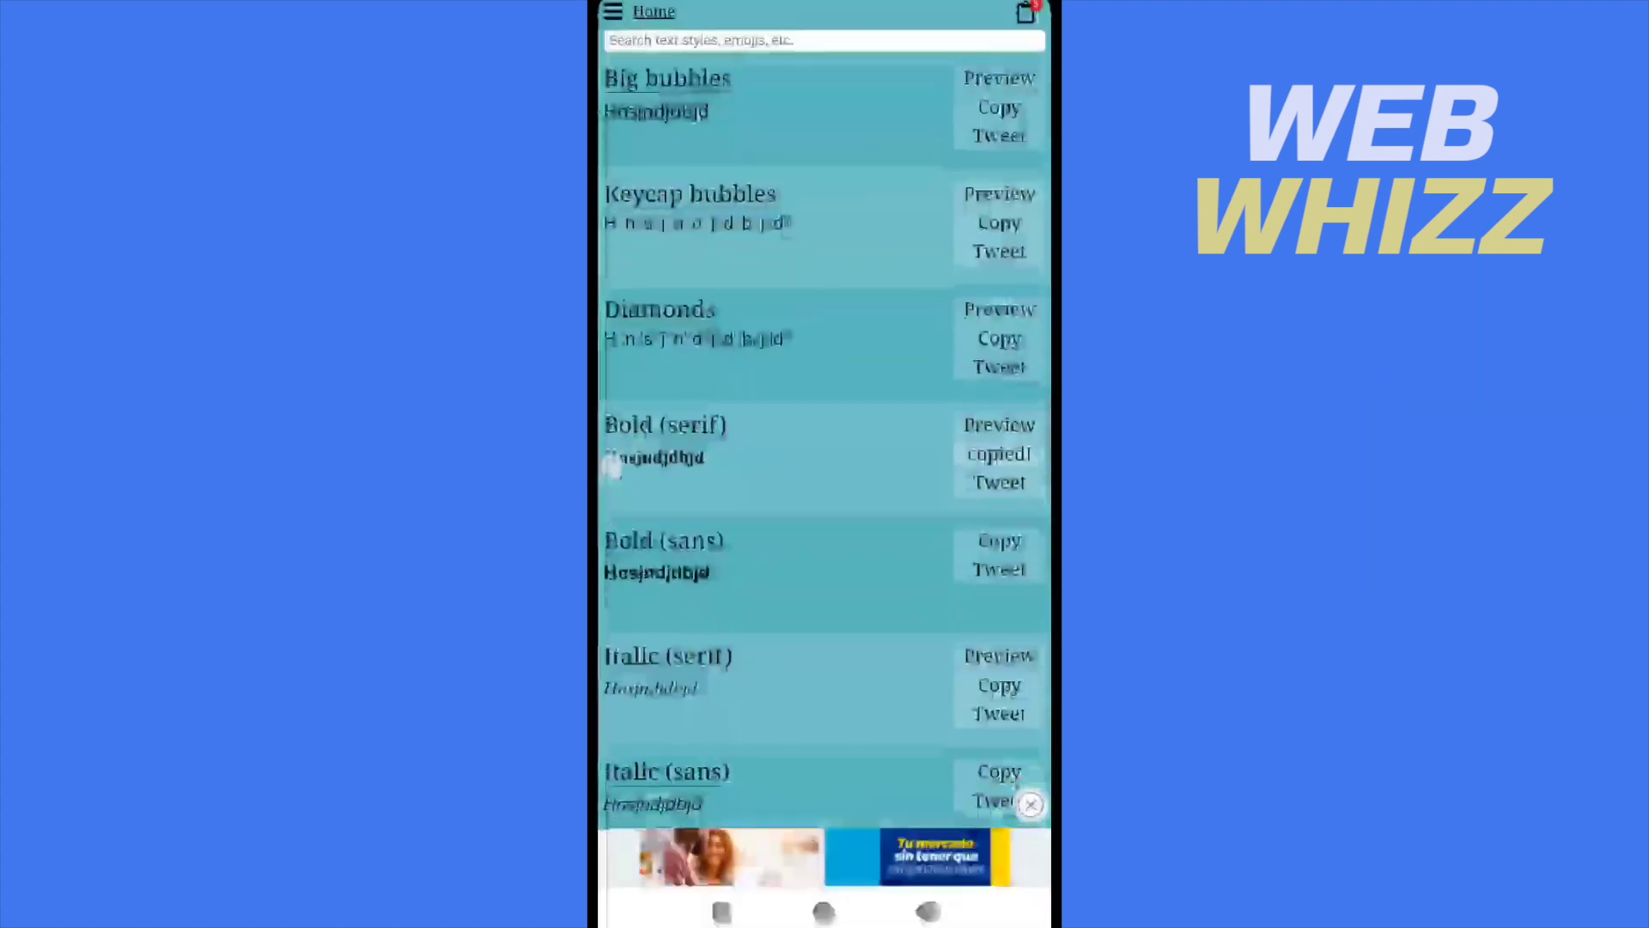